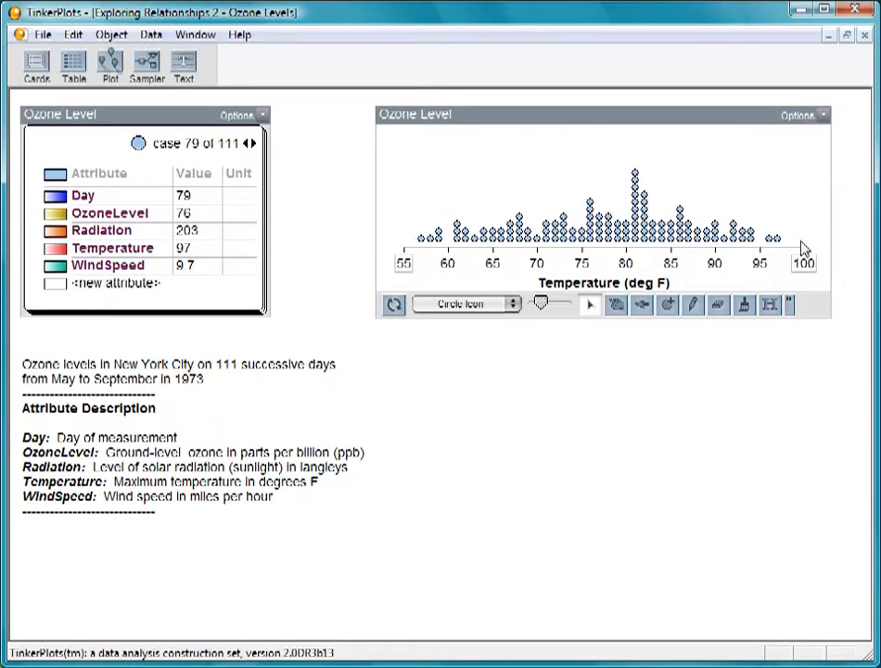
- Add a second plot below the Temperature plot and enlarge it to about the same width
left_click_drag(111, 69, 379, 349)
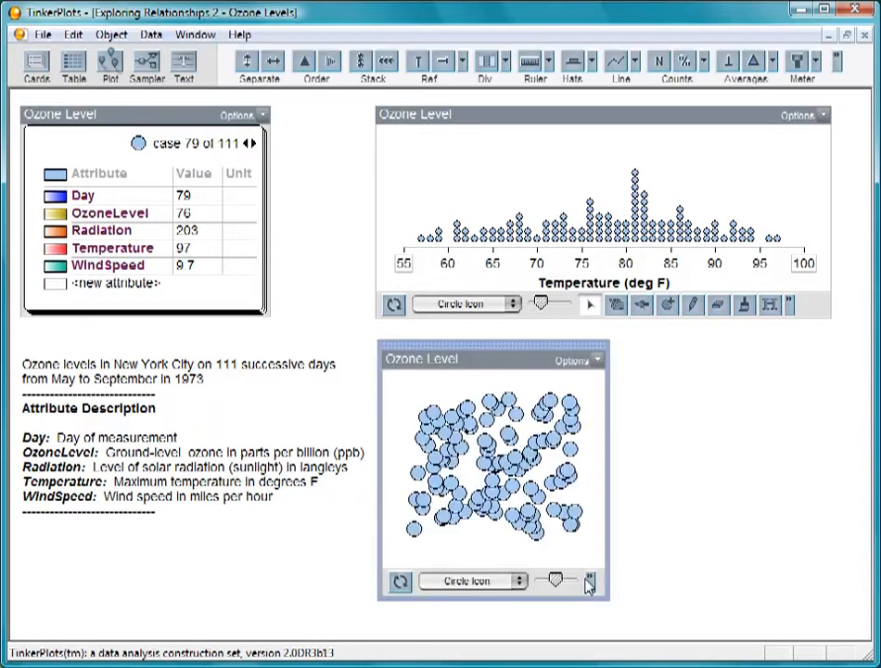
left_click_drag(608, 601, 823, 611)
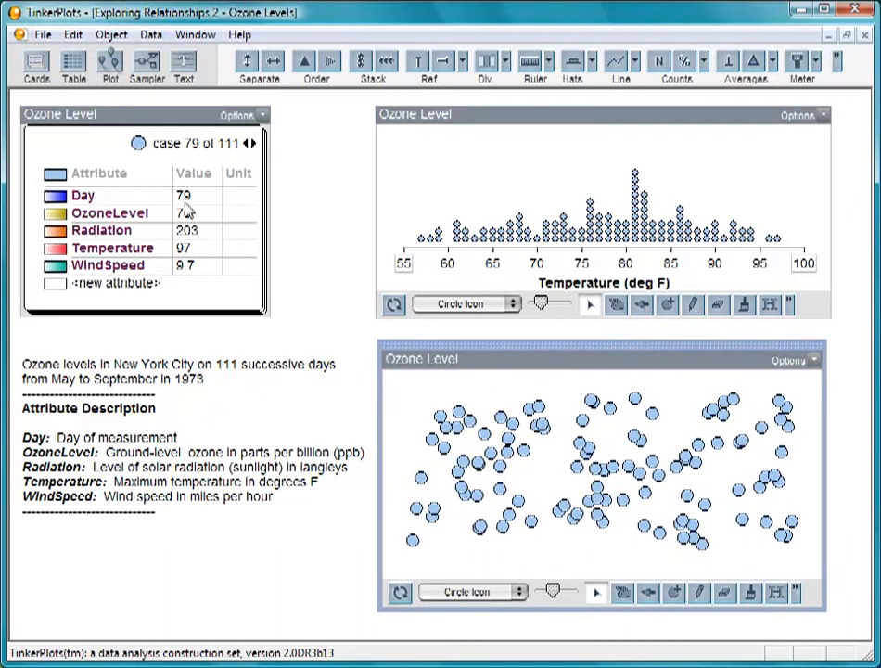
- Fully separate the new plot's cases horizontally by OzoneLevel into a continuous axis, and clear the attribute colouring
left_click(116, 213)
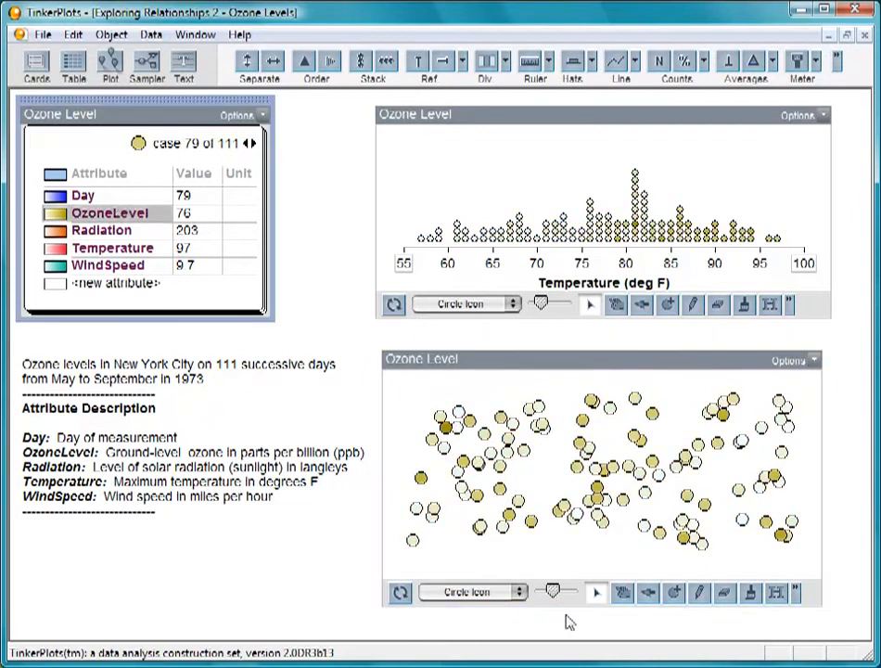
left_click(589, 519)
left_click_drag(601, 501, 773, 519)
left_click_drag(647, 496, 697, 486)
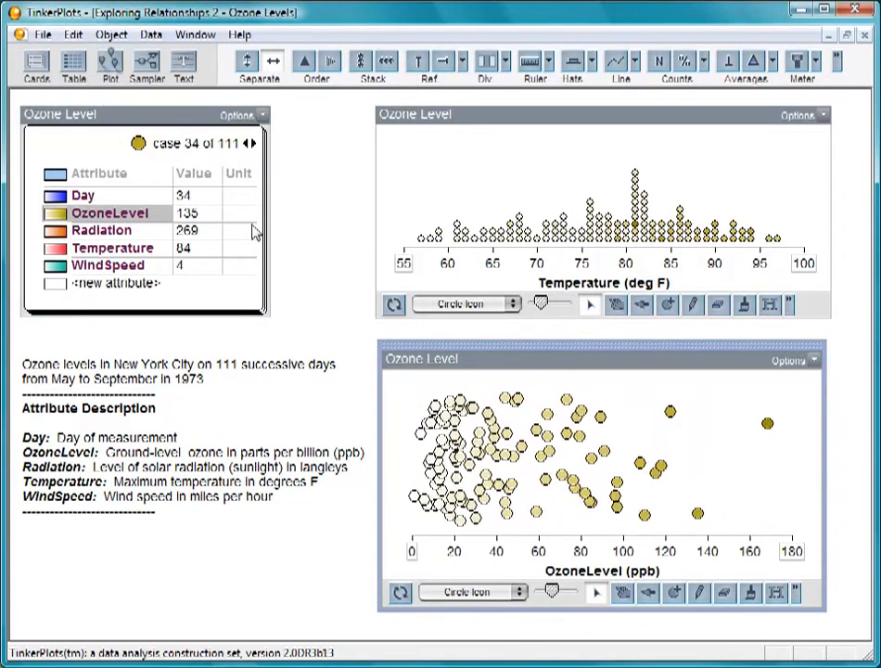
left_click(127, 178)
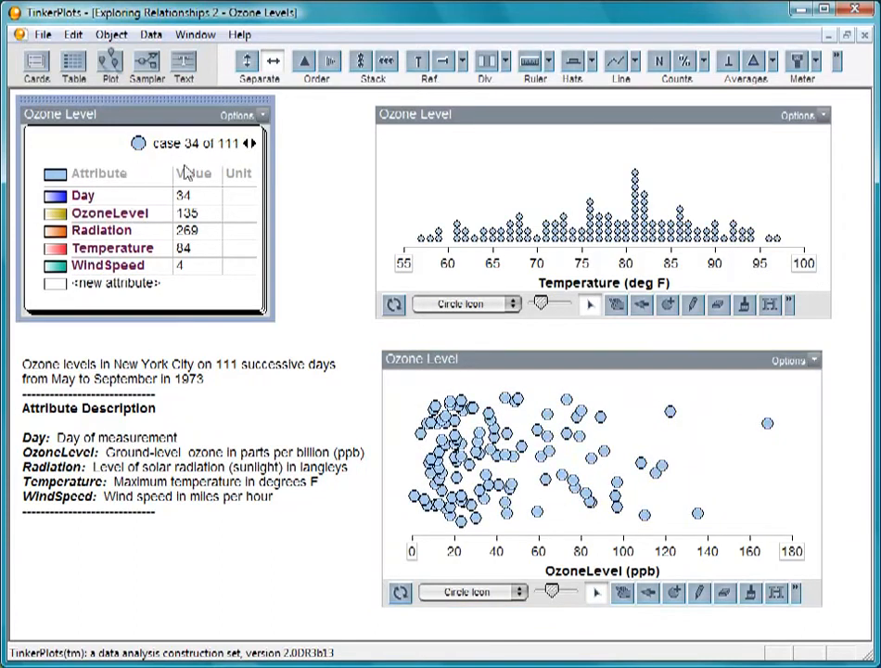
- Stack the OzoneLevel plot's cases vertically and set a vertical reference line at 50 ppb
left_click(362, 63)
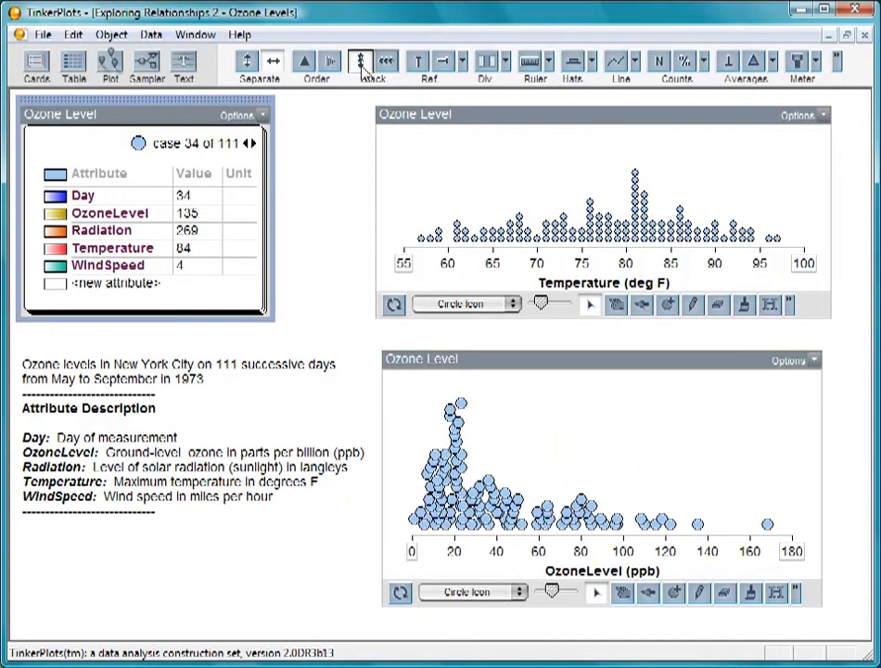
left_click(418, 63)
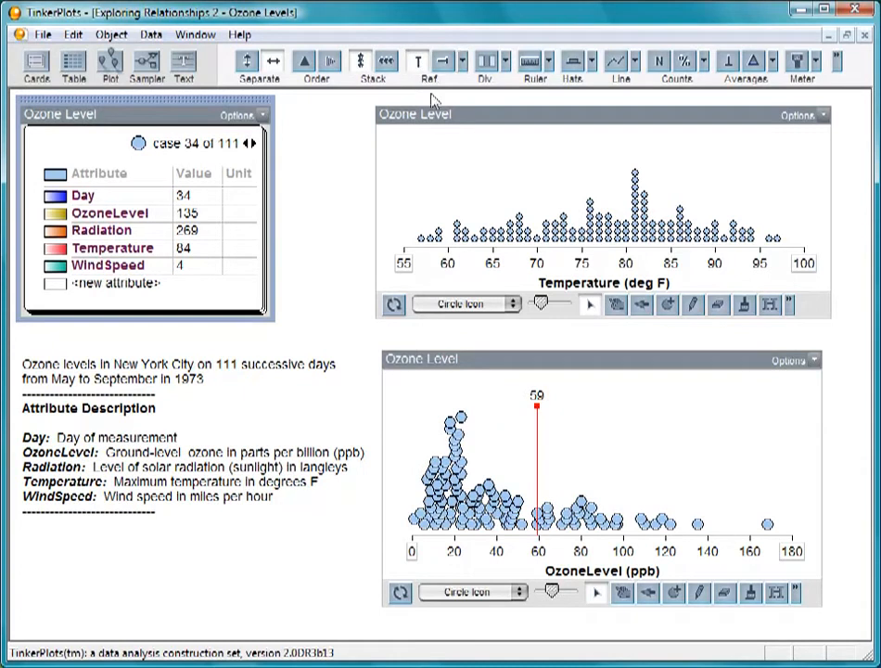
left_click(538, 405)
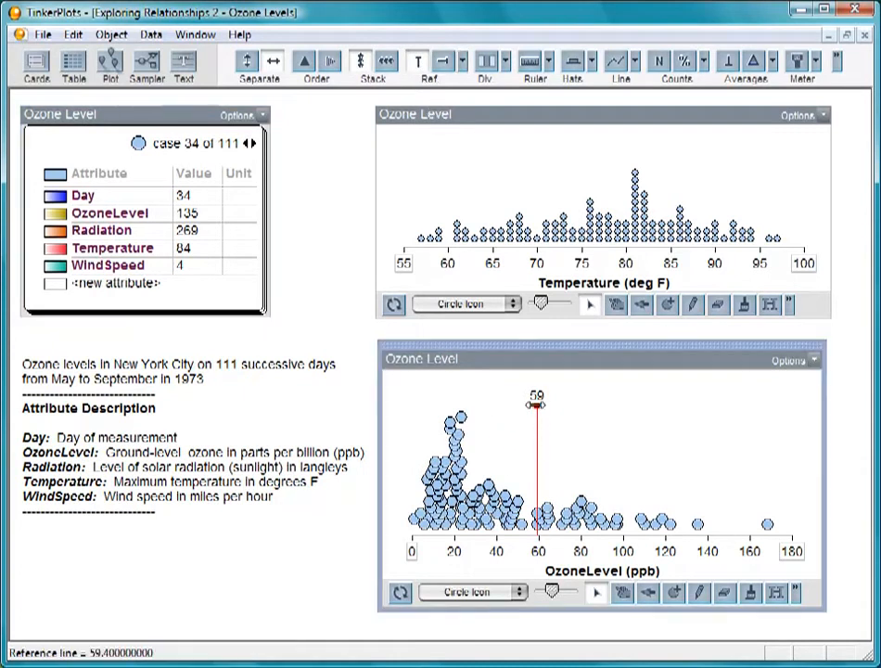
left_click_drag(538, 405, 518, 405)
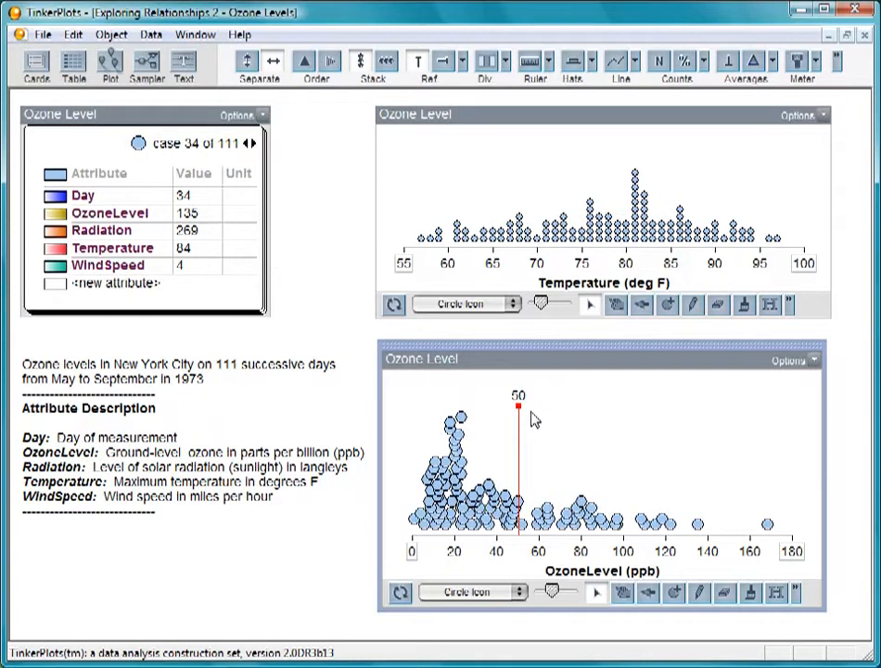
- Select the highest-ozone case and then the lowest-ozone case to locate each in the Temperature plot
left_click(767, 525)
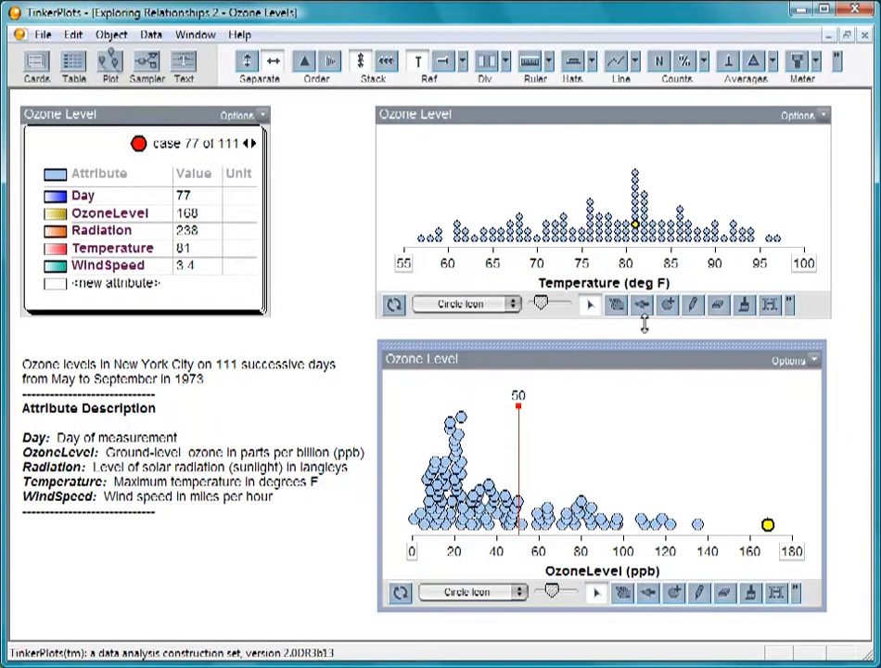
left_click(414, 520)
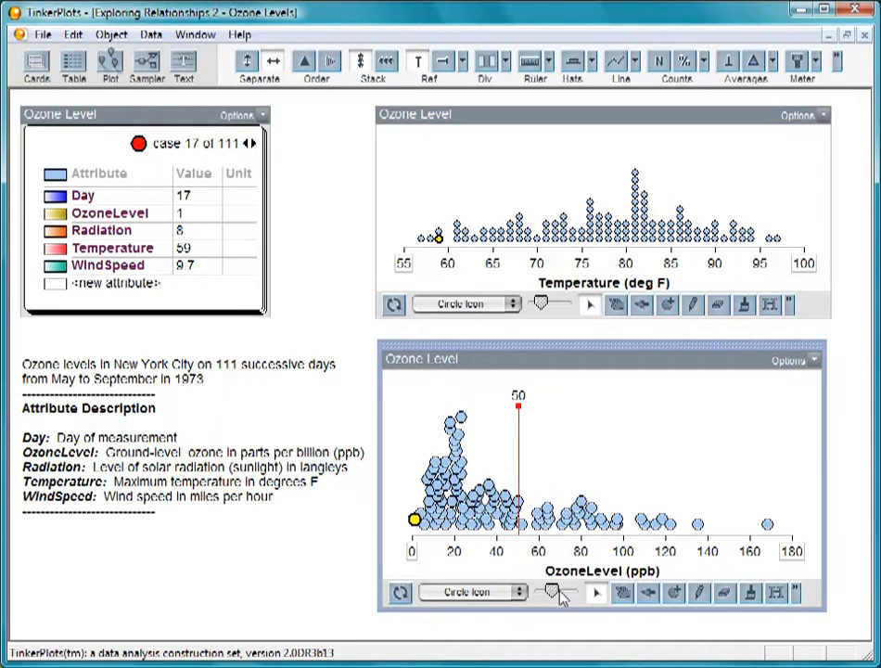
- Select the cases below the 50 ppb reference line, then those above it, to compare their temperatures
left_click_drag(400, 391, 517, 550)
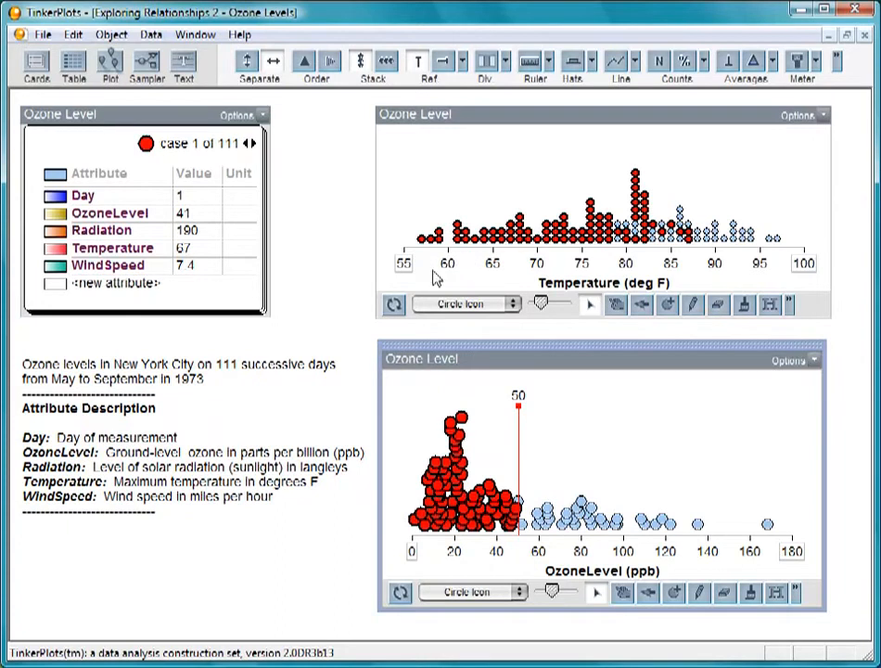
left_click(543, 417)
left_click_drag(538, 419, 789, 551)
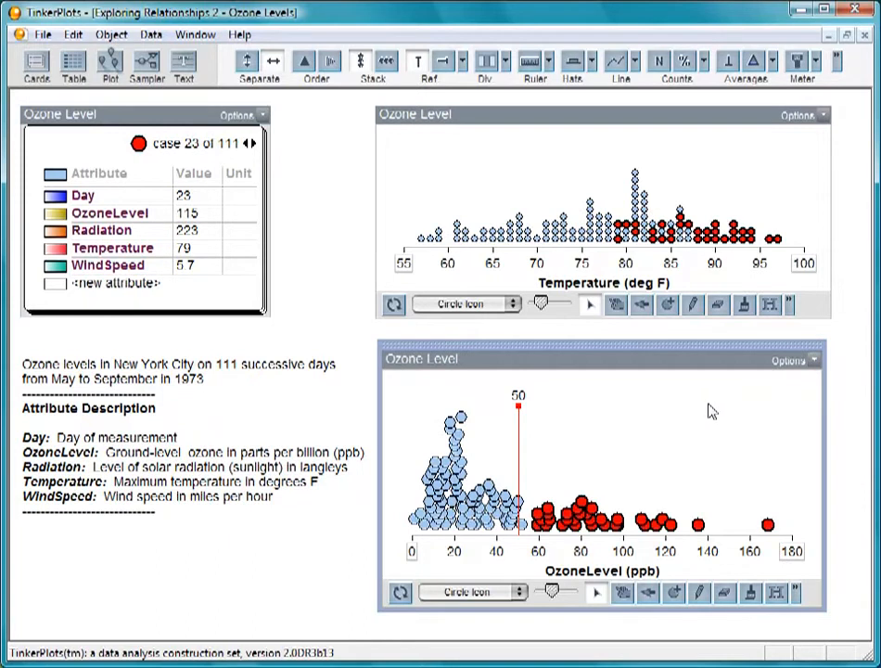
- Sweep the brush tool across the Temperature plot from low to high temperatures to examine the matching ozone levels
left_click(748, 316)
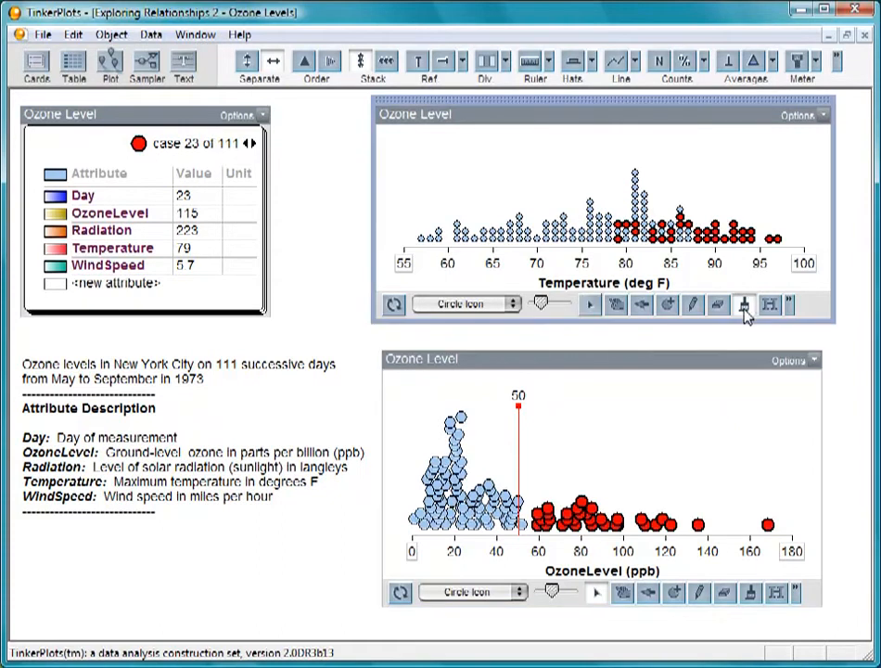
left_click(745, 310)
mouse_move(414, 139)
left_mouse_down()
mouse_move(508, 139)
mouse_move(511, 148)
mouse_move(576, 158)
mouse_move(601, 174)
left_mouse_up()
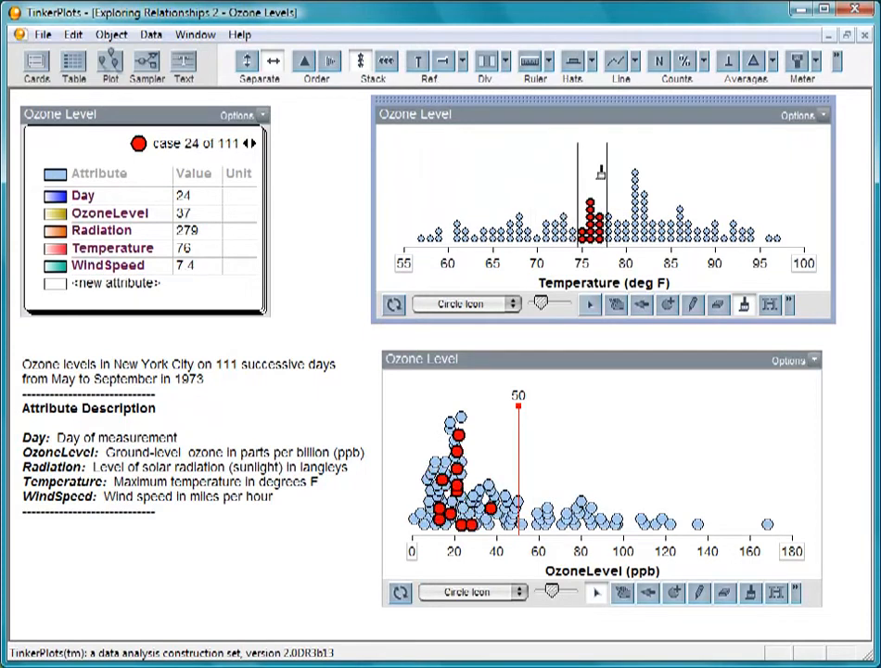
mouse_move(601, 173)
left_mouse_down()
mouse_move(702, 192)
mouse_move(772, 220)
left_mouse_up()
mouse_move(586, 151)
left_mouse_down()
mouse_move(444, 134)
mouse_move(451, 169)
mouse_move(472, 179)
mouse_move(620, 186)
mouse_move(784, 218)
left_mouse_up()
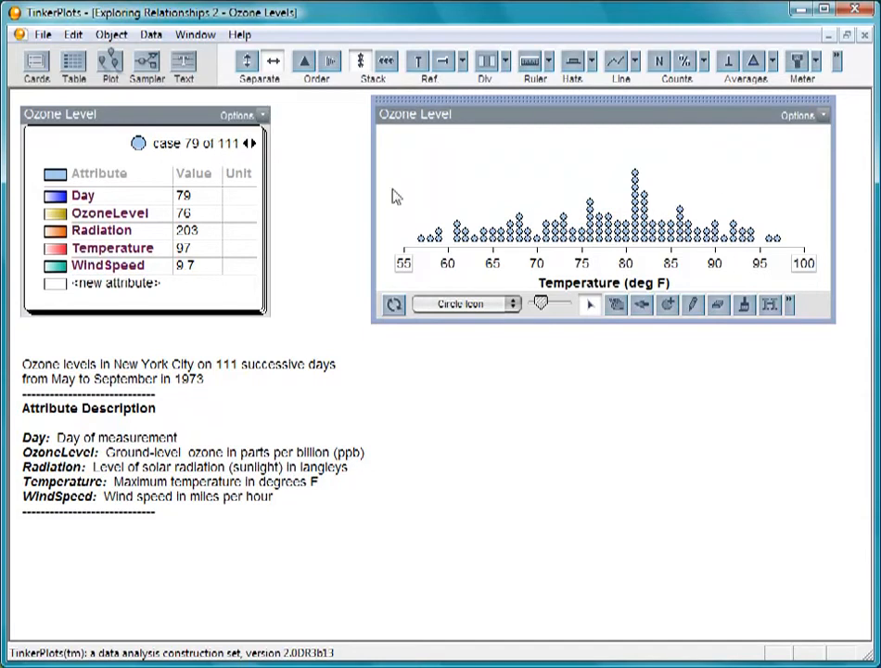
- Colour the Temperature plot by OzoneLevel and fit a mean color meter over its low end, about 55 to 68 deg F
left_click(135, 214)
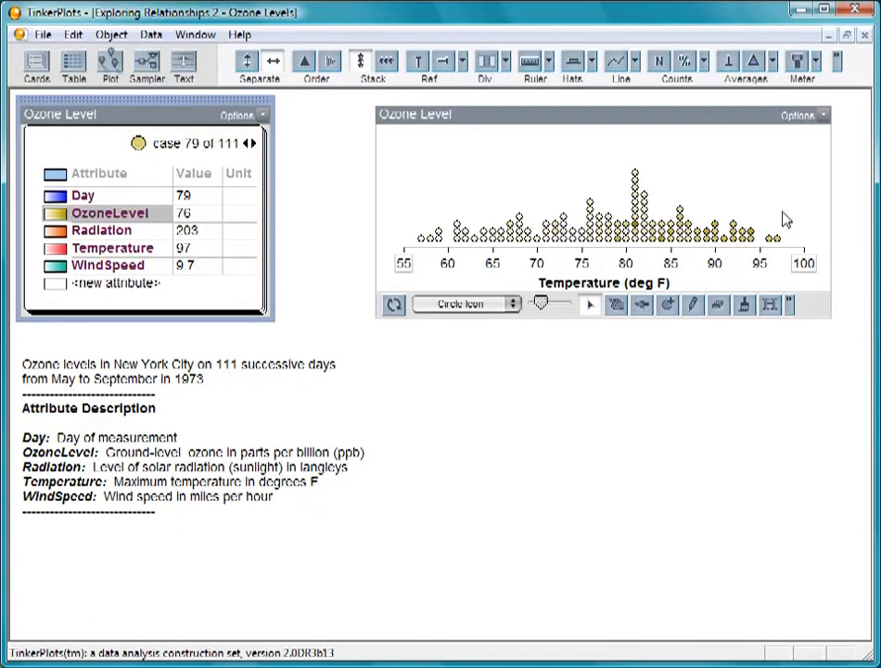
left_click(798, 63)
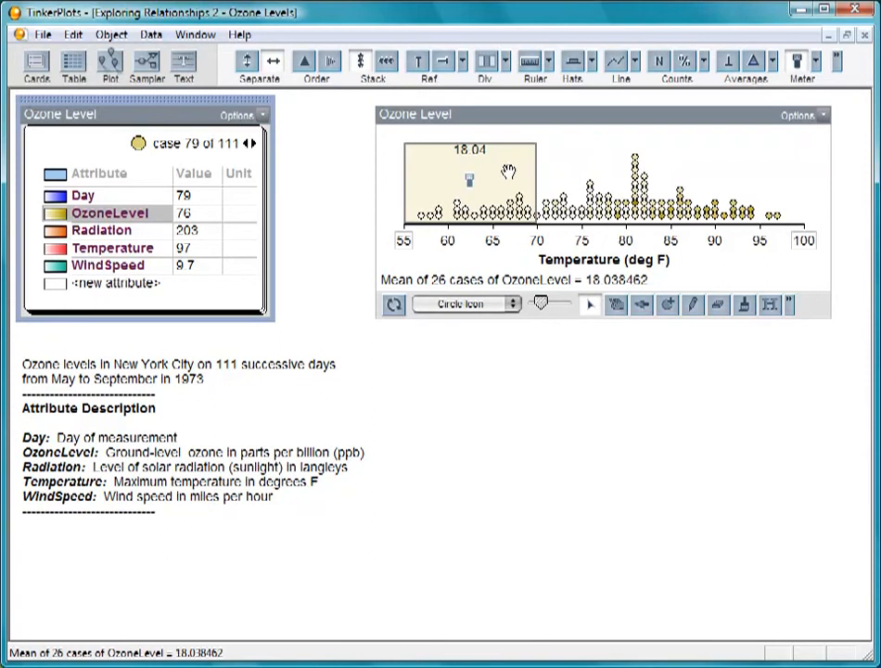
mouse_move(536, 181)
left_mouse_down()
mouse_move(470, 183)
mouse_move(515, 183)
left_mouse_up()
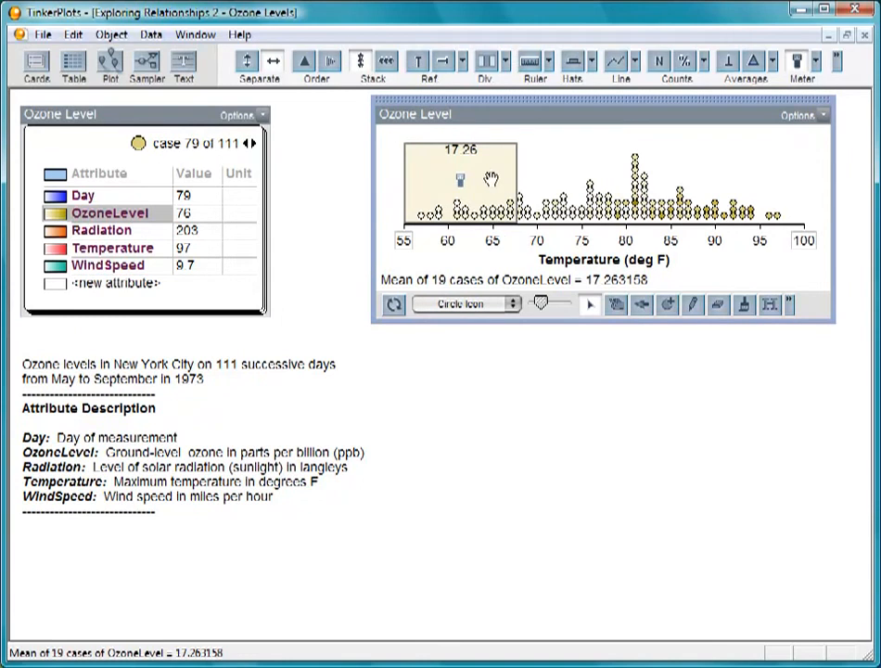
mouse_move(485, 177)
left_mouse_down()
mouse_move(724, 199)
mouse_move(768, 195)
mouse_move(488, 183)
left_mouse_up()
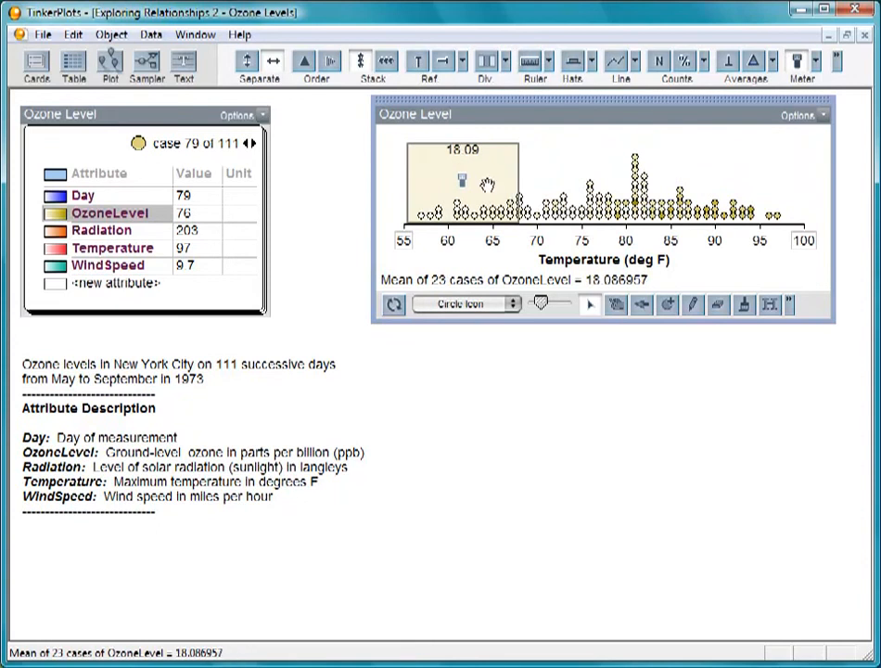
- Advance the color meter across the Temperature axis in adjacent intervals to compare mean ozone levels, and remove the meter
key("Right")
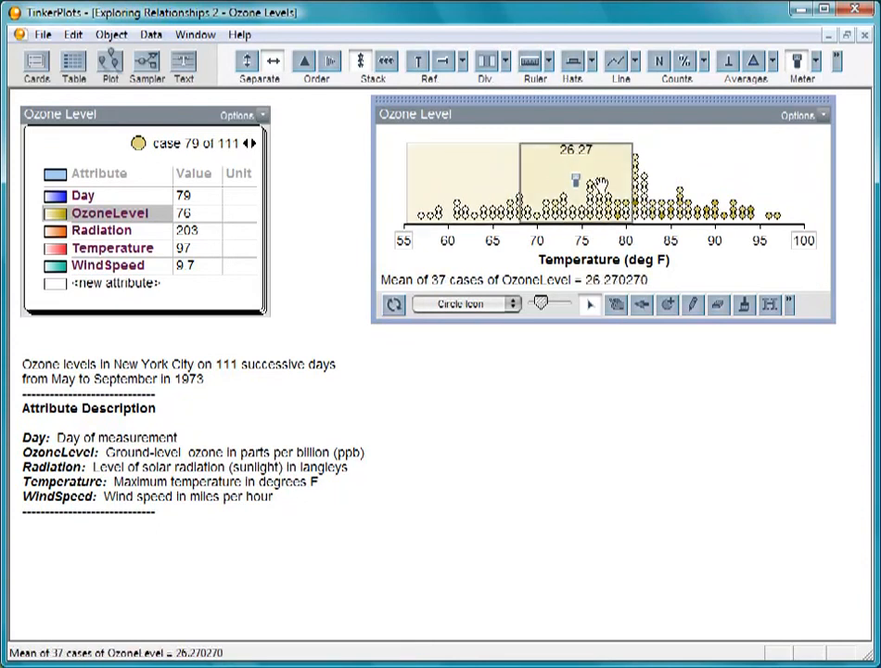
key("Right")
key("Right")
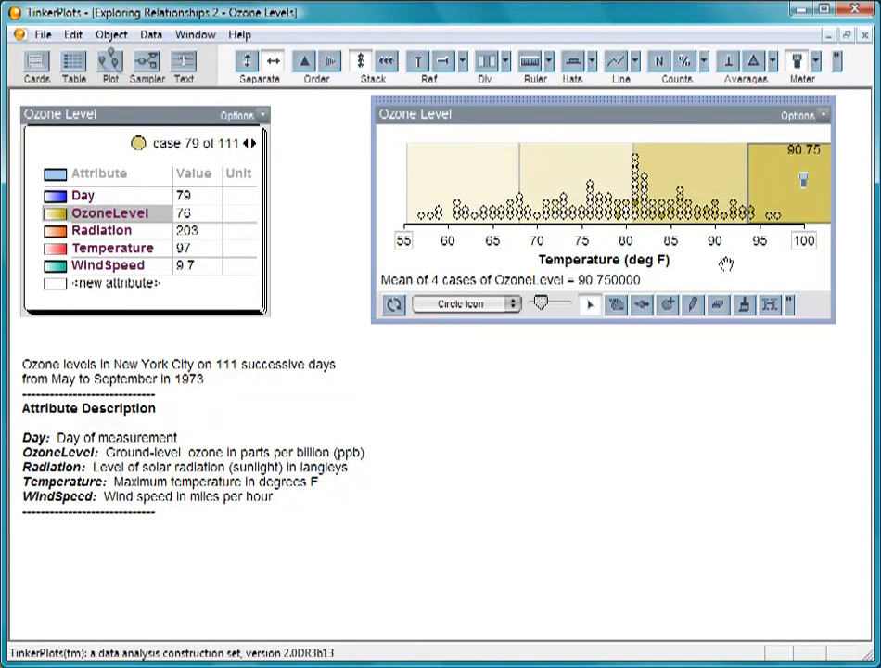
left_click(795, 65)
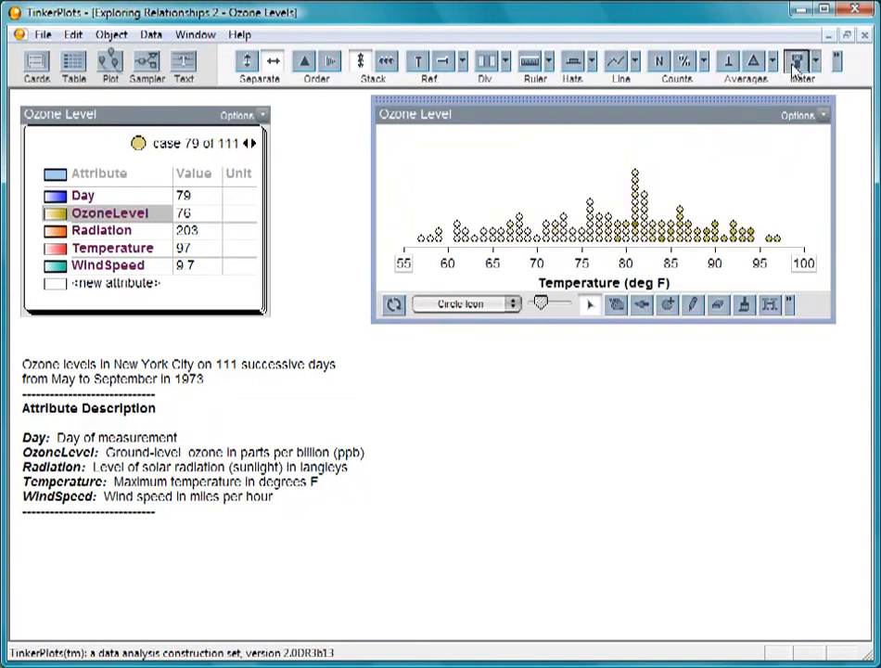
- Fully separate the Temperature plot's cases vertically by OzoneLevel into a continuous axis, and make the plot taller
left_click_drag(662, 222, 661, 137)
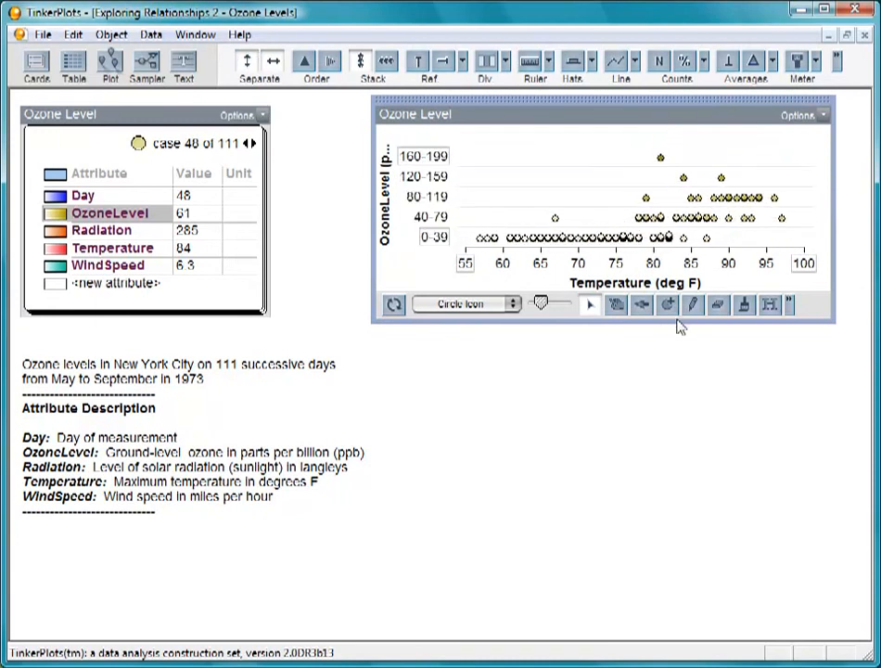
left_click_drag(676, 322, 673, 387)
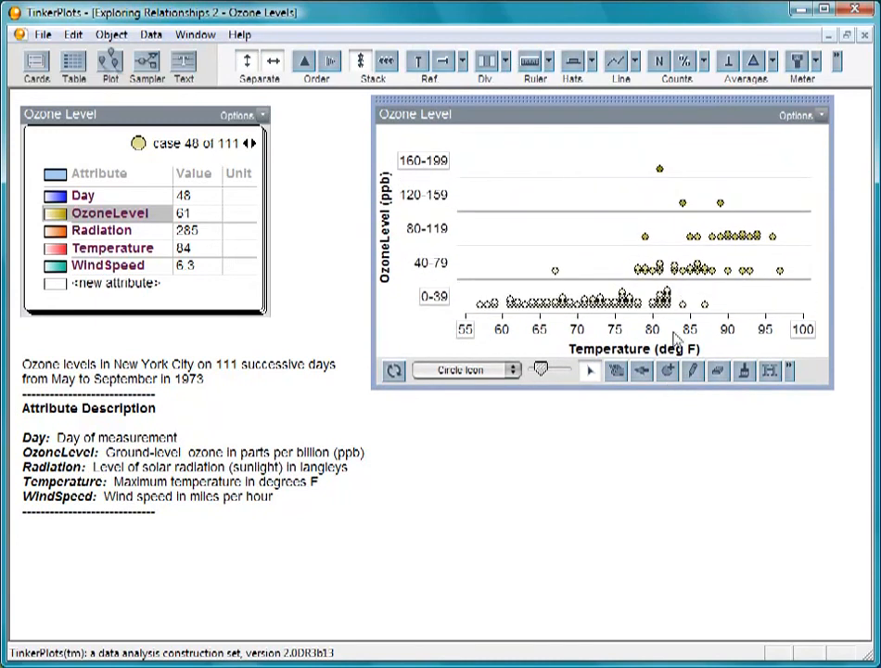
left_click_drag(673, 271, 671, 167)
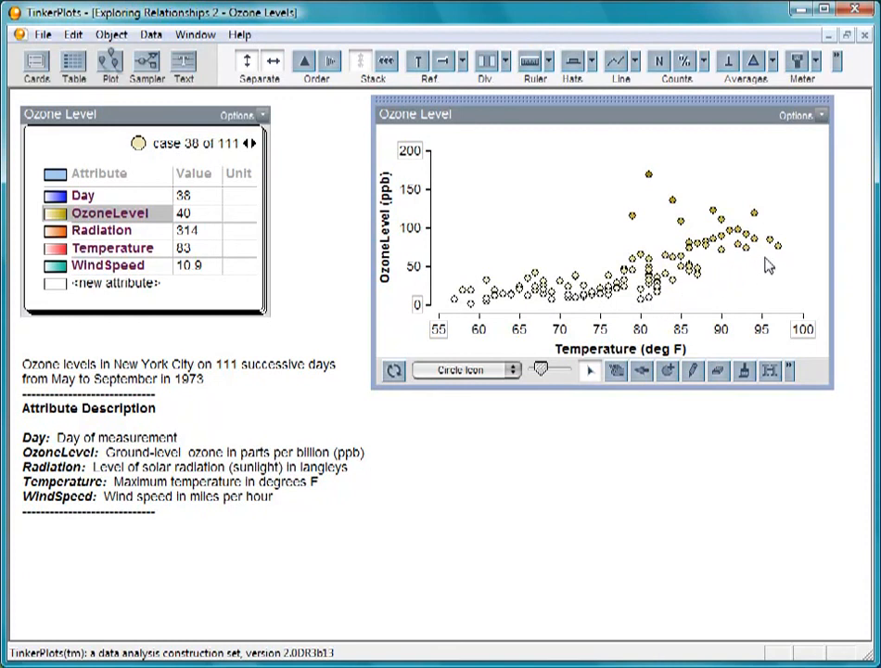
- Show the mean color meter with Line Trace and sweep it from low to high temperatures to trace mean ozone
left_click(796, 65)
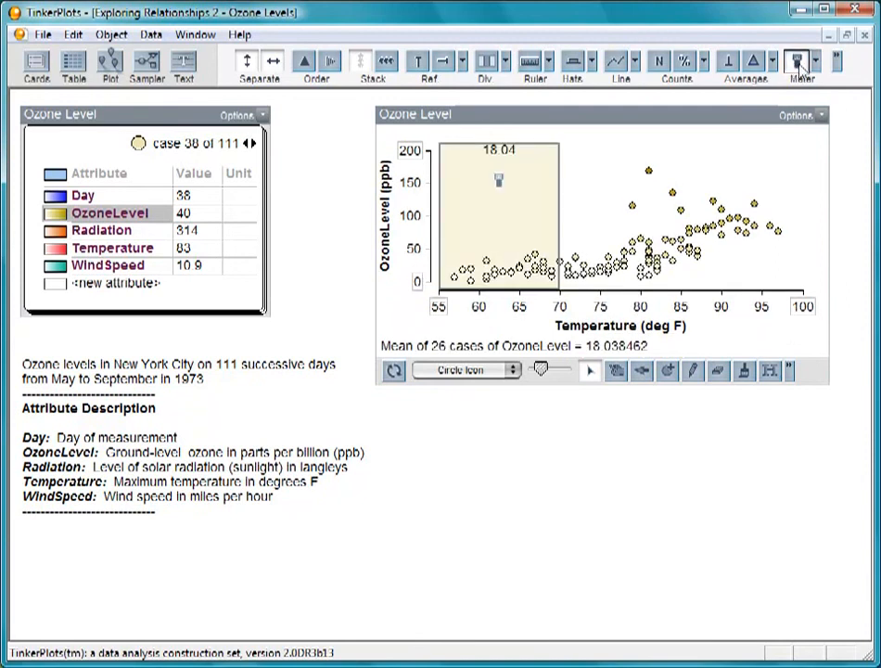
left_click(814, 65)
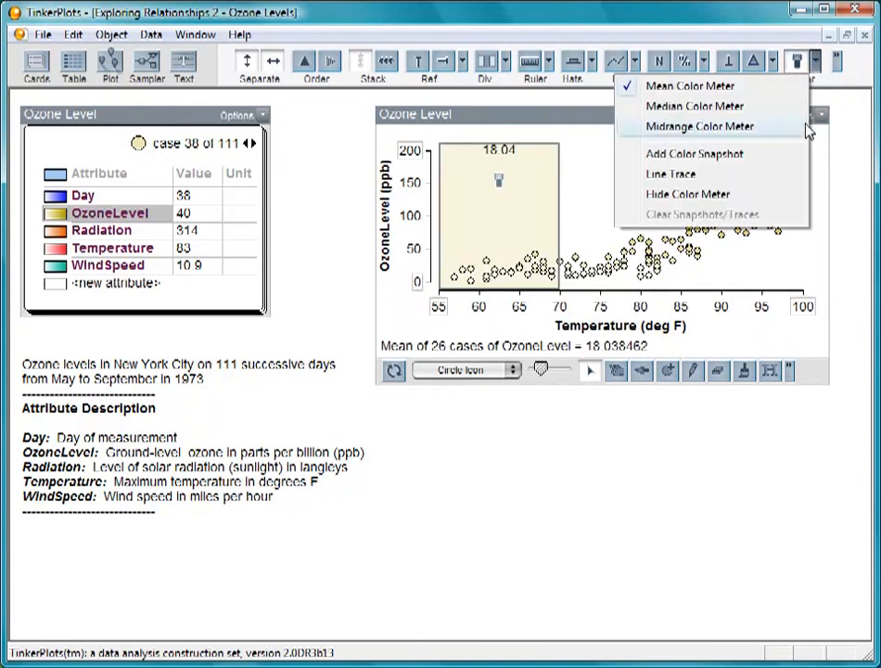
left_click(785, 182)
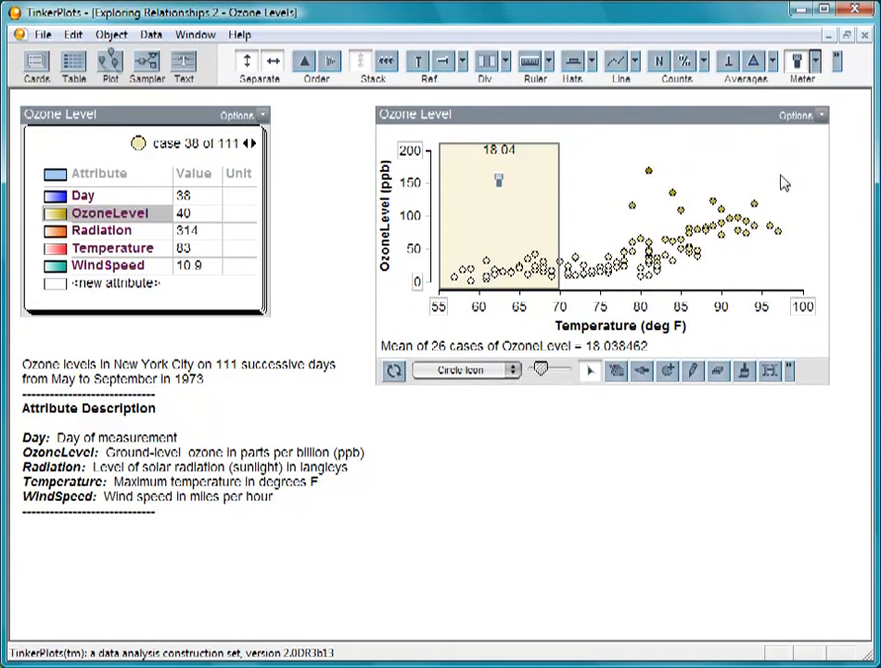
left_click(514, 206)
left_click_drag(515, 206, 803, 221)
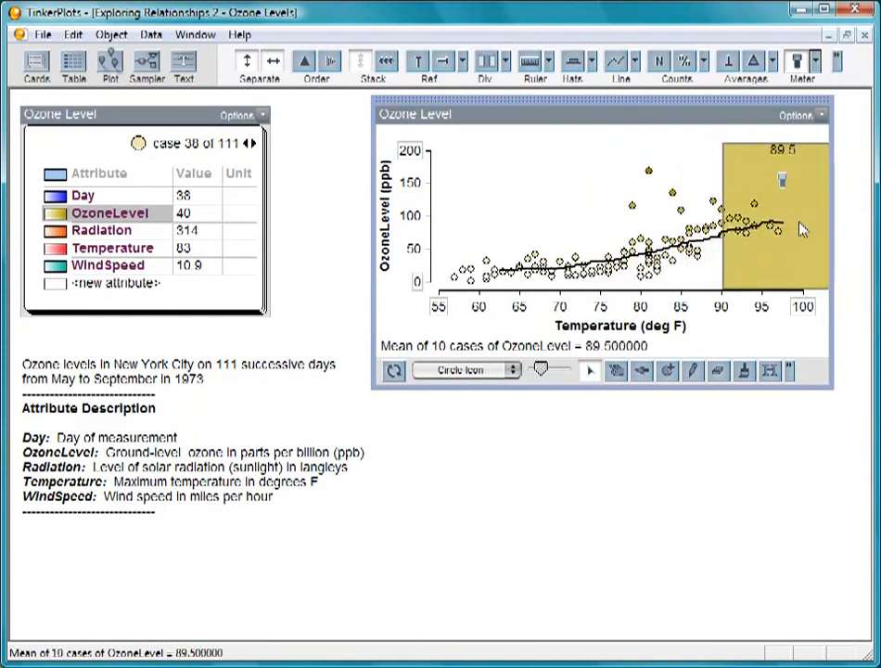